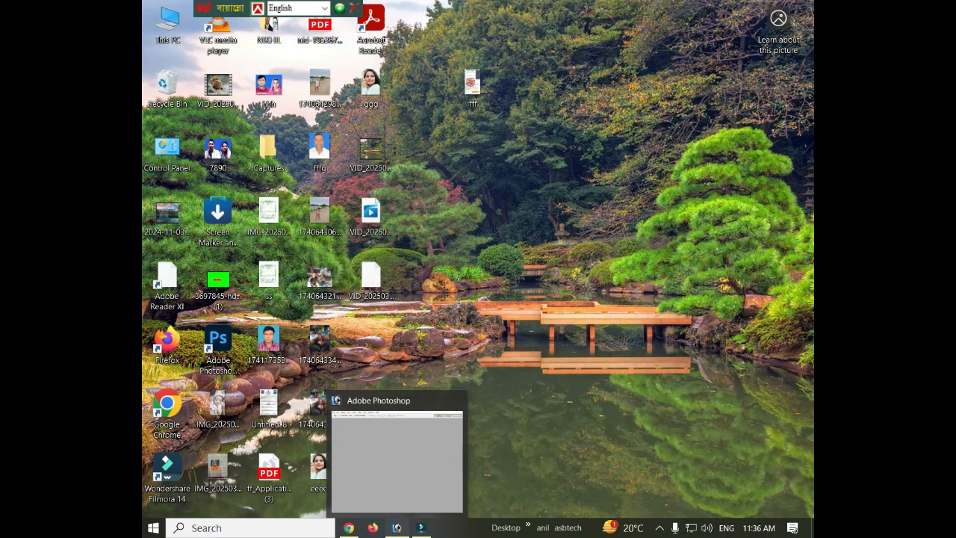
# - Switch to Adobe Photoshop and open the portrait ggg from the Desktop in a maximized document window
pyautogui.click(397, 528)
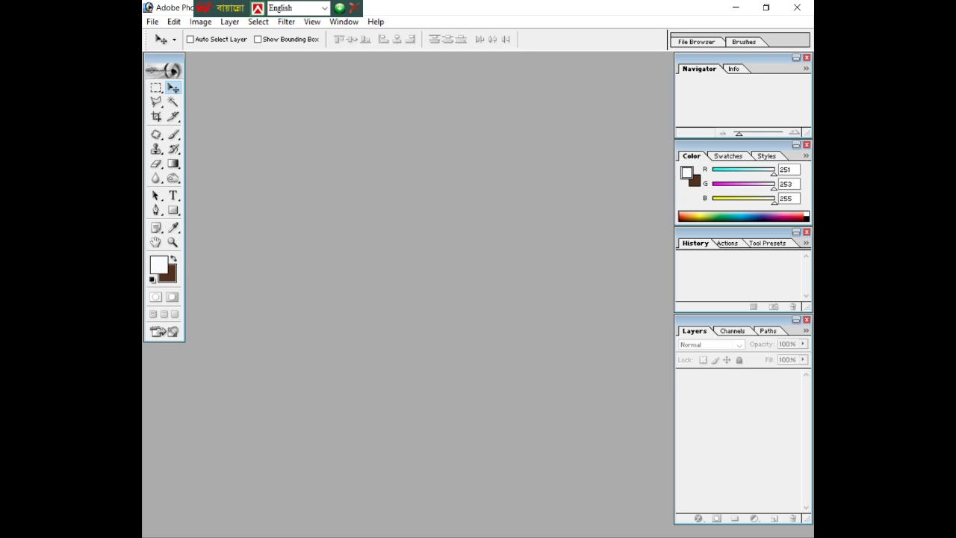
pyautogui.hotkey('ctrl', 'o')
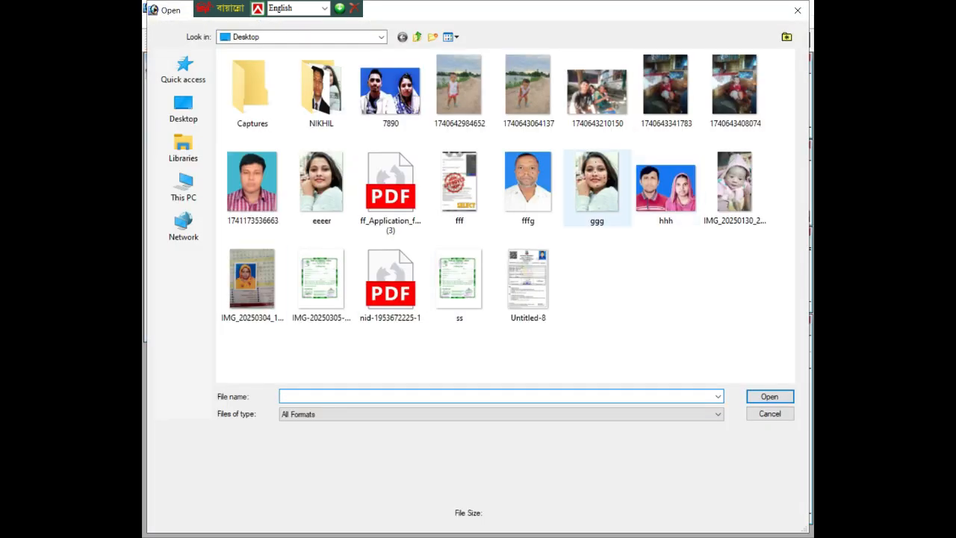
pyautogui.doubleClick(597, 182)
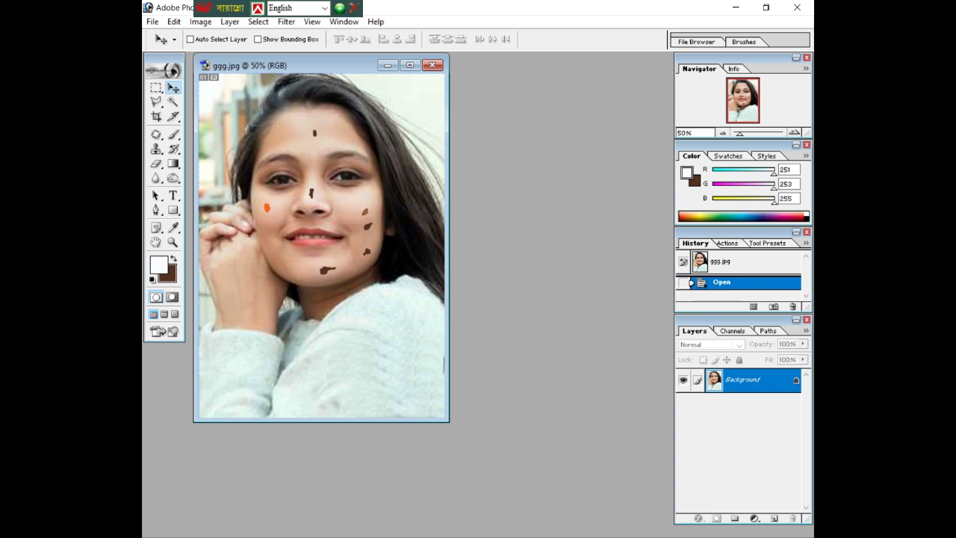
pyautogui.moveTo(321, 65); pyautogui.dragTo(433, 188)
pyautogui.click(522, 187)
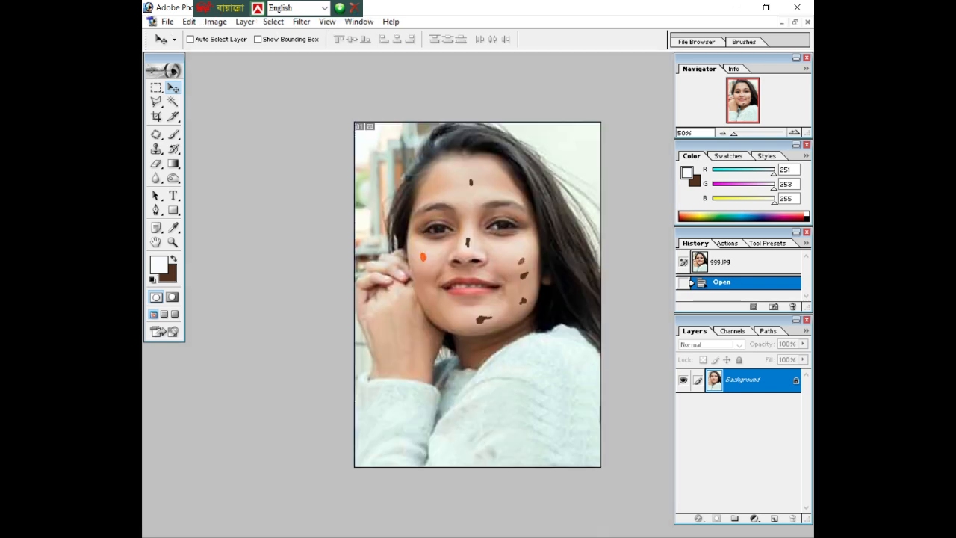
pyautogui.hotkey('ctrl', '+')
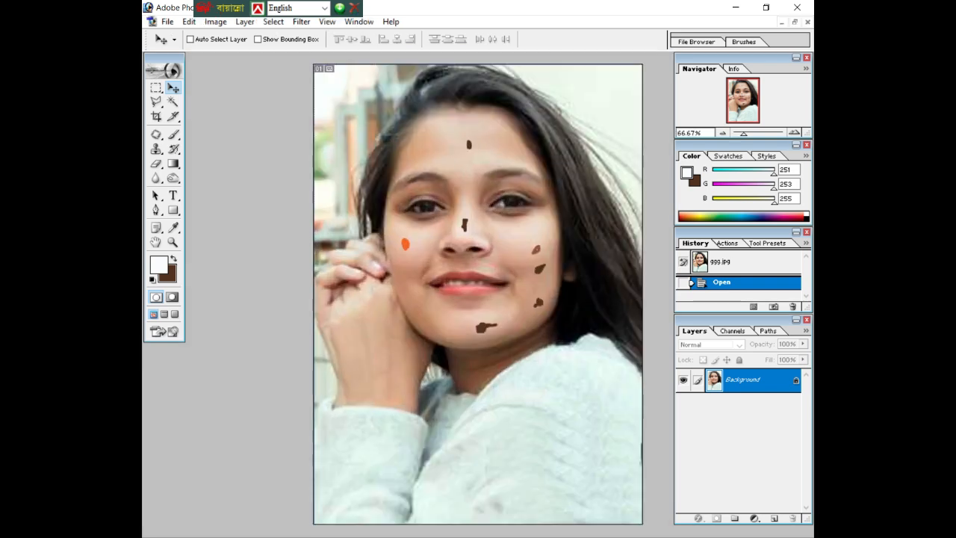
pyautogui.hotkey('ctrl', '+')
pyautogui.hotkey('ctrl', '-')
pyautogui.hotkey('ctrl', '-')
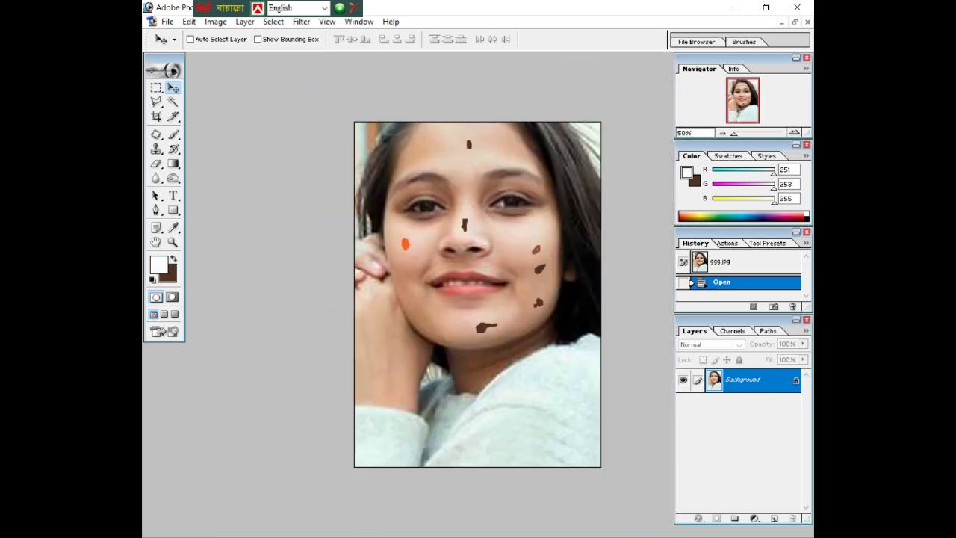
pyautogui.hotkey('ctrl', '+')
pyautogui.hotkey('ctrl', '+')
pyautogui.hotkey('ctrl', '-')
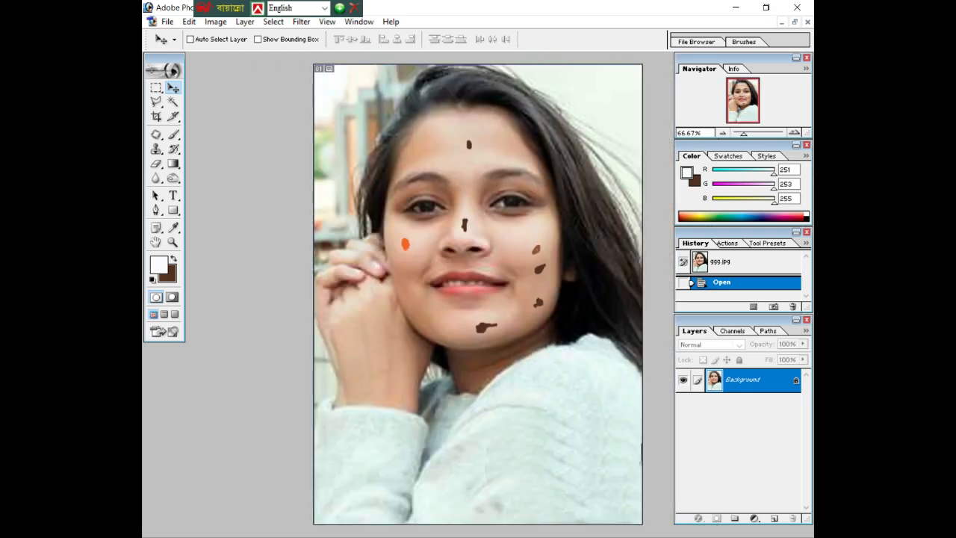
pyautogui.hotkey('ctrl', '-')
pyautogui.hotkey('ctrl', '+')
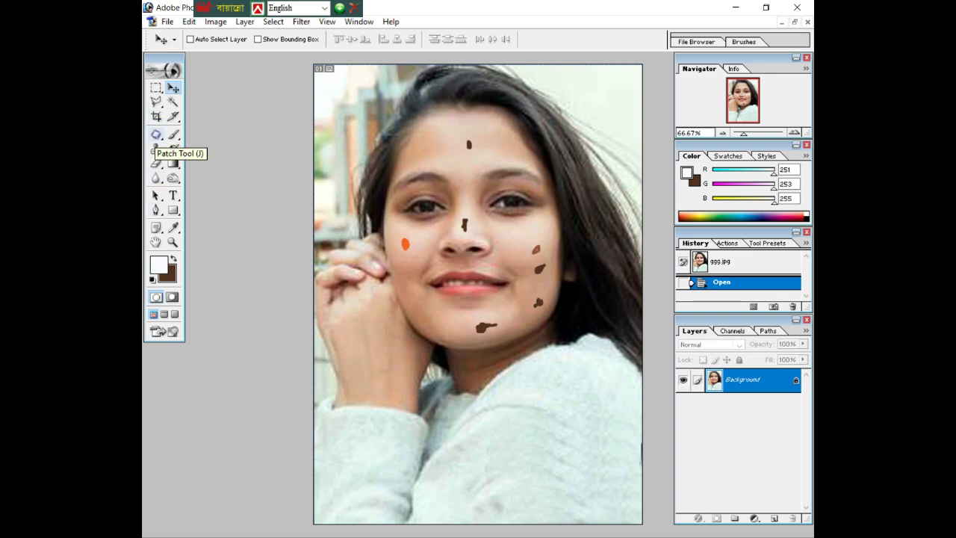
# - Use the Patch Tool in Source mode to cover the three brown spots on the right cheek with clean nearby skin
pyautogui.click(157, 135)
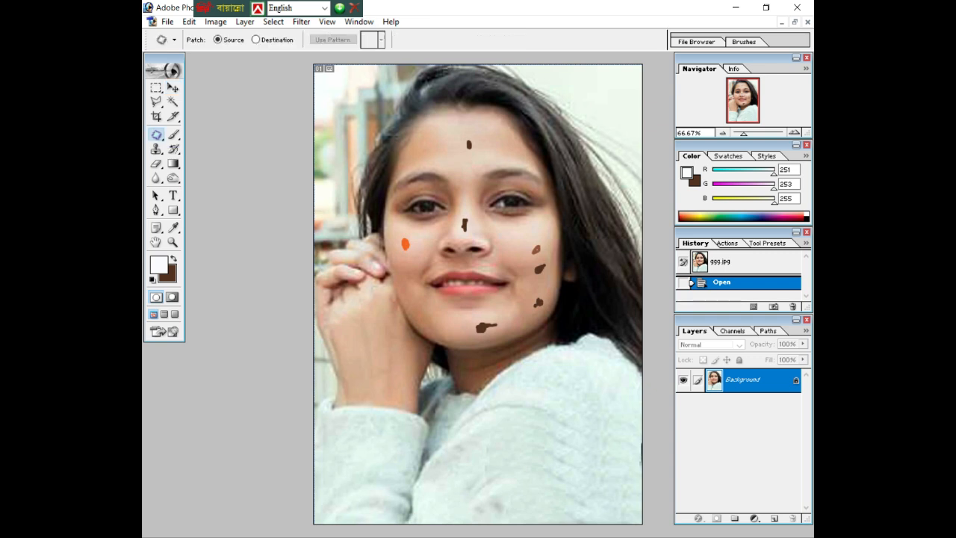
pyautogui.hotkey('ctrl', '+')
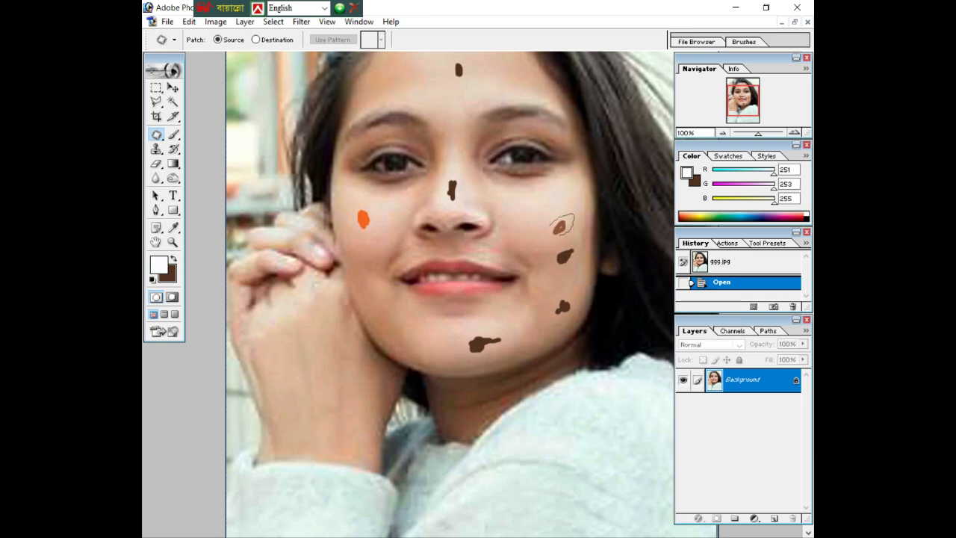
pyautogui.moveTo(557, 219); pyautogui.dragTo(529, 208)
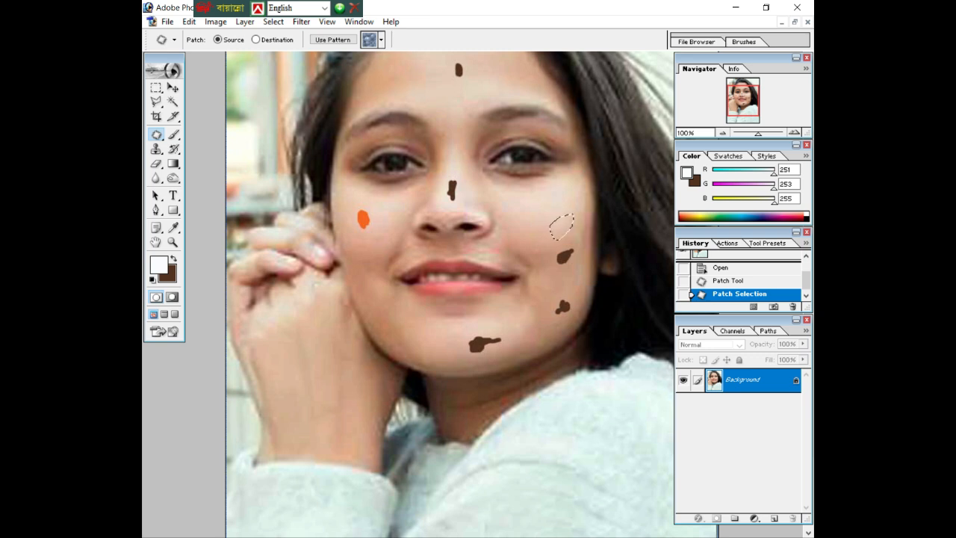
pyautogui.hotkey('ctrl', 'd')
pyautogui.moveTo(571, 245); pyautogui.dragTo(535, 239)
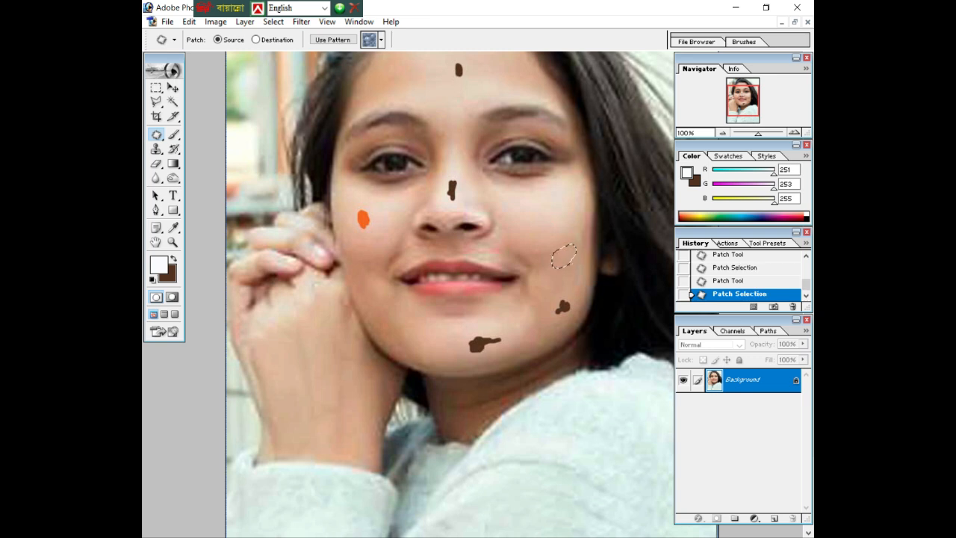
pyautogui.moveTo(568, 298)
pyautogui.mouseDown()
pyautogui.moveTo(551, 321)
pyautogui.moveTo(573, 311)
pyautogui.moveTo(562, 245)
pyautogui.mouseUp()
# - Patch the brown spot on the chin and the orange spot on the left cheek with clean nearby skin
pyautogui.moveTo(491, 349); pyautogui.dragTo(501, 343)
pyautogui.moveTo(501, 343); pyautogui.dragTo(541, 314)
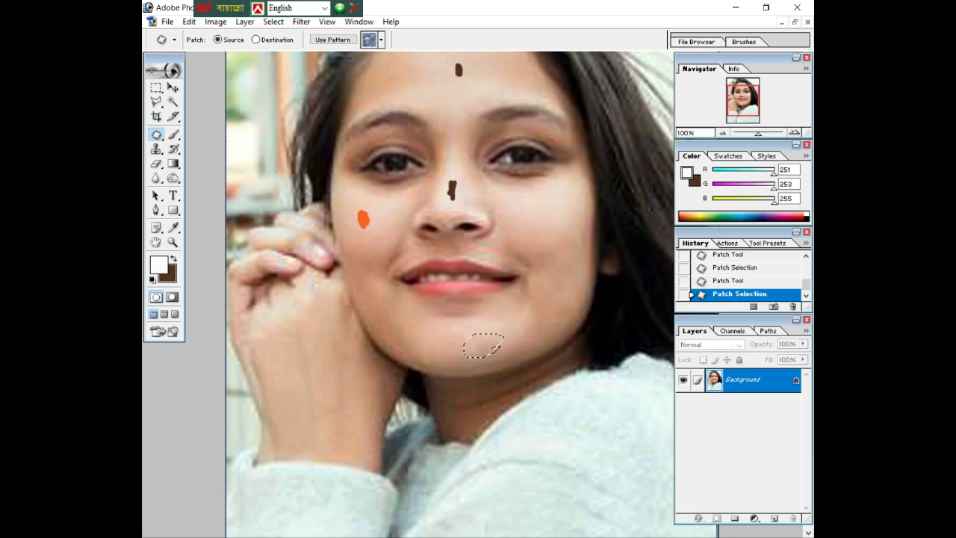
pyautogui.click(372, 212)
pyautogui.press('Return')
pyautogui.moveTo(372, 210)
pyautogui.mouseDown()
pyautogui.moveTo(362, 233)
pyautogui.moveTo(372, 225)
pyautogui.moveTo(372, 275)
pyautogui.mouseUp()
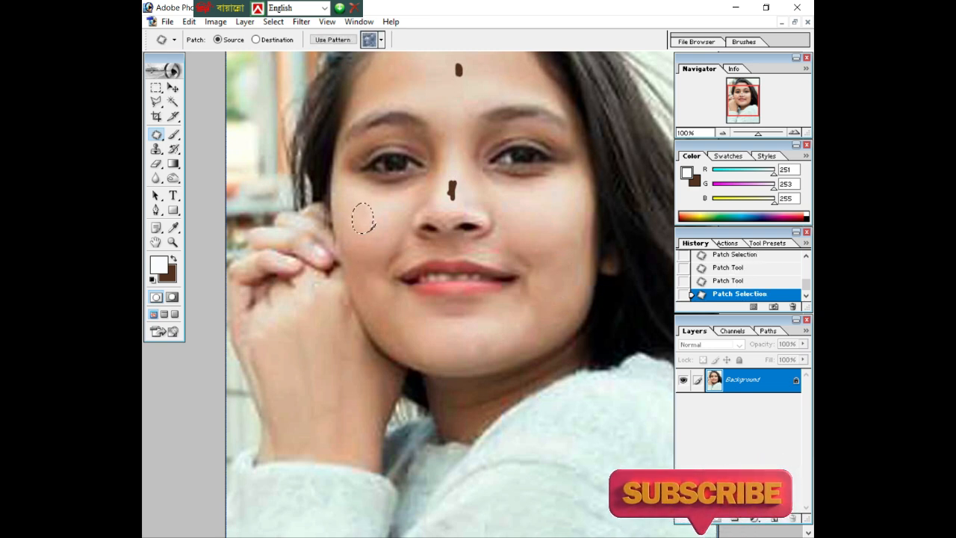
# - Patch the dark spots on the nose and forehead with nearby skin and clear the selection
pyautogui.moveTo(456, 174)
pyautogui.mouseDown()
pyautogui.moveTo(460, 204)
pyautogui.moveTo(442, 190)
pyautogui.moveTo(456, 172)
pyautogui.mouseUp()
pyautogui.scroll(3, 451, 295)
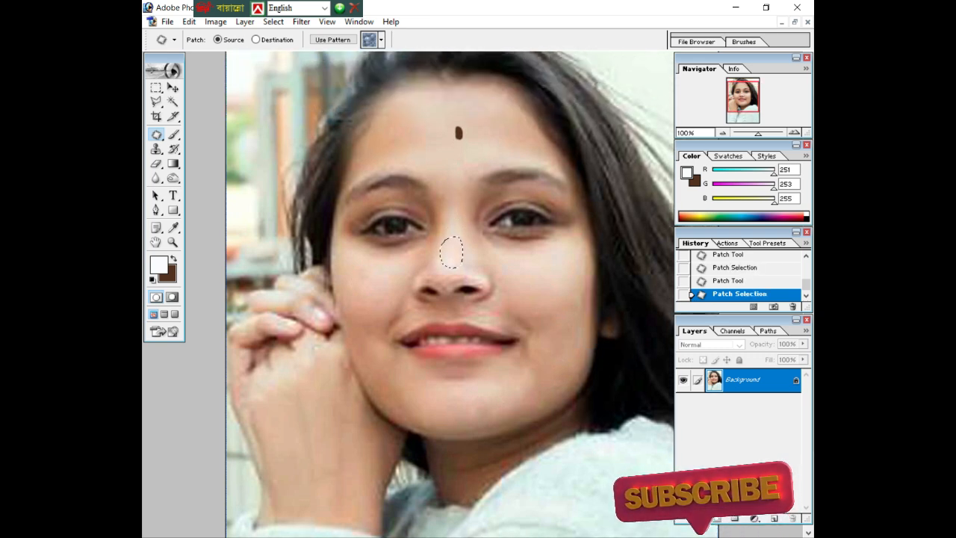
pyautogui.moveTo(455, 122); pyautogui.dragTo(454, 146)
pyautogui.moveTo(458, 134); pyautogui.dragTo(467, 140)
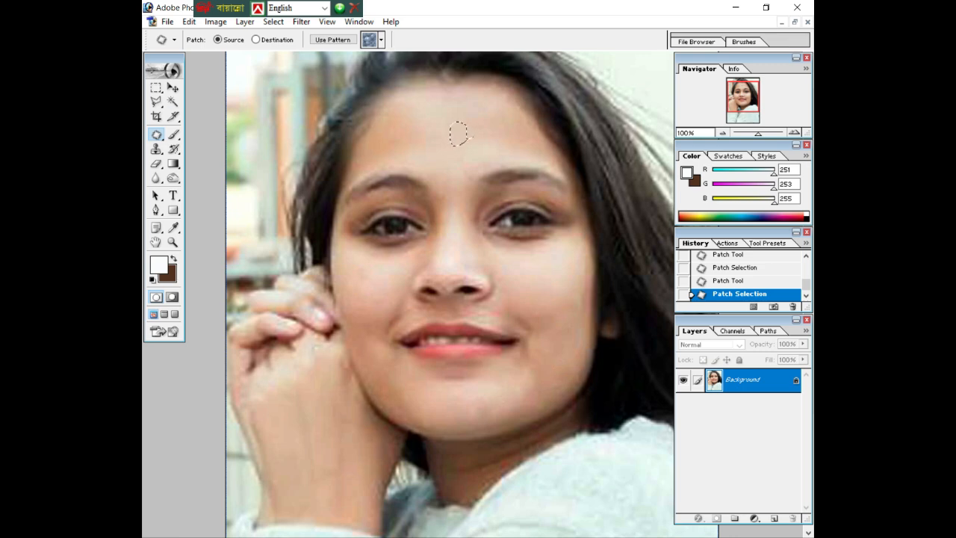
pyautogui.press('m')
pyautogui.hotkey('ctrl', 'd')
pyautogui.hotkey('ctrl', '0')
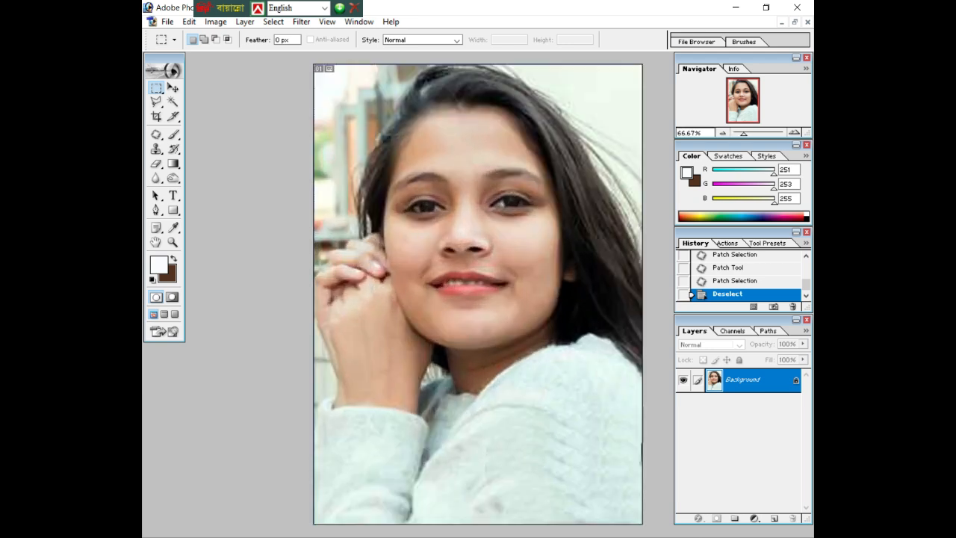
# - Close ggg.jpg without saving the changes, and reopen the original portrait in a maximized window
pyautogui.hotkey('ctrl', '-')
pyautogui.click(795, 22)
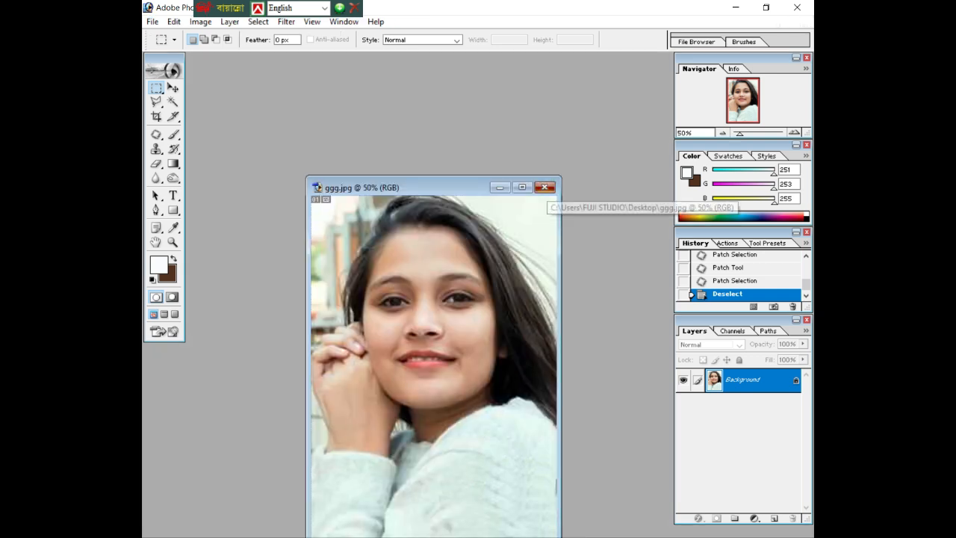
pyautogui.click(545, 187)
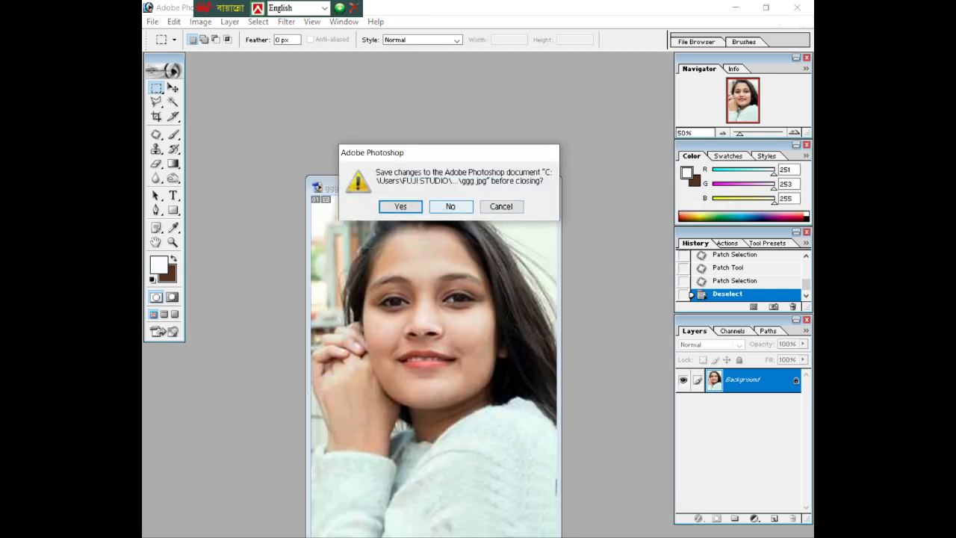
pyautogui.click(450, 206)
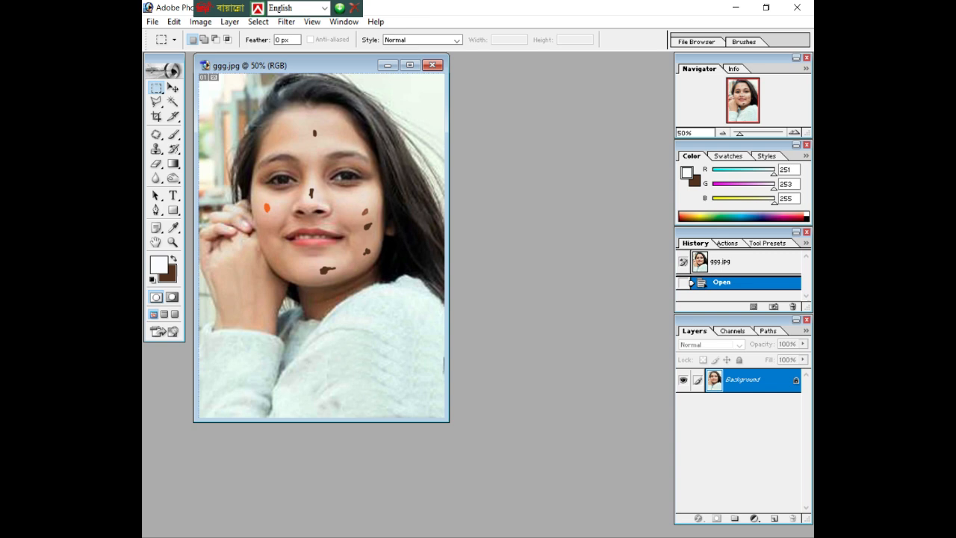
pyautogui.click(420, 66)
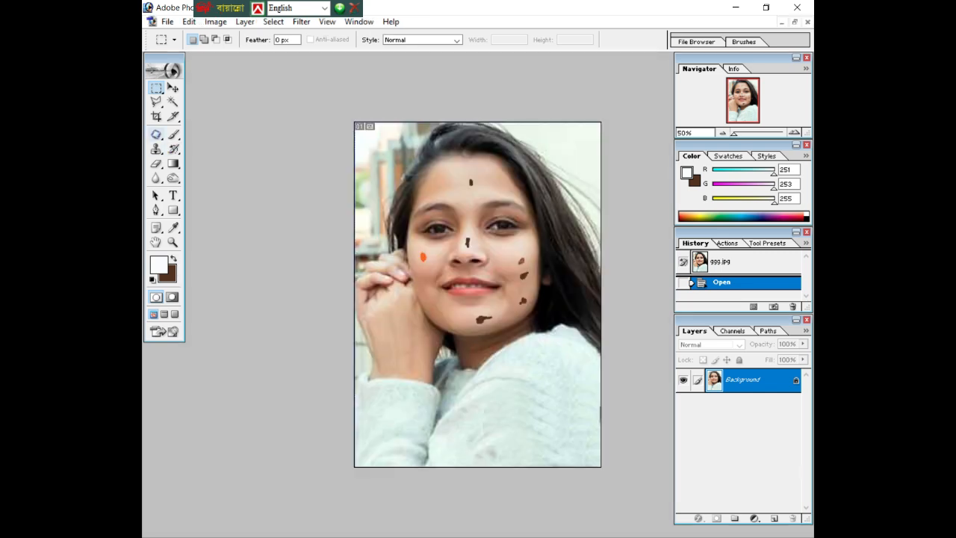
# - Choose the Healing Brush Tool and set its brush size to 20 for retouching the face
pyautogui.click(156, 134)
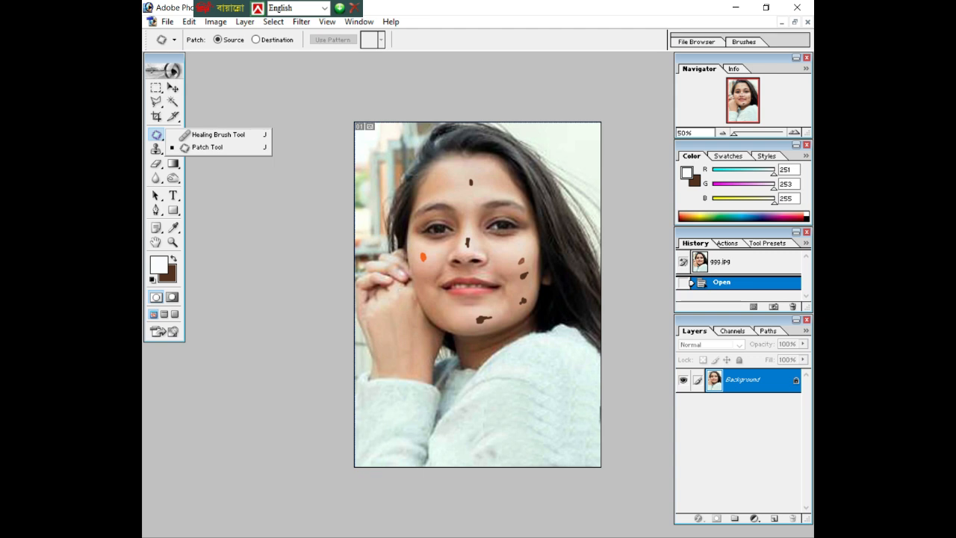
pyautogui.click(216, 135)
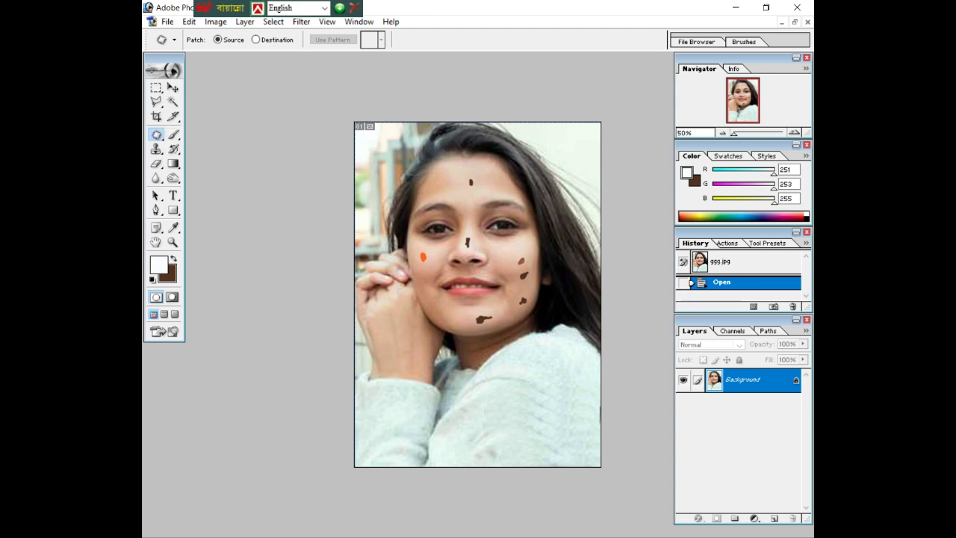
pyautogui.click(156, 133)
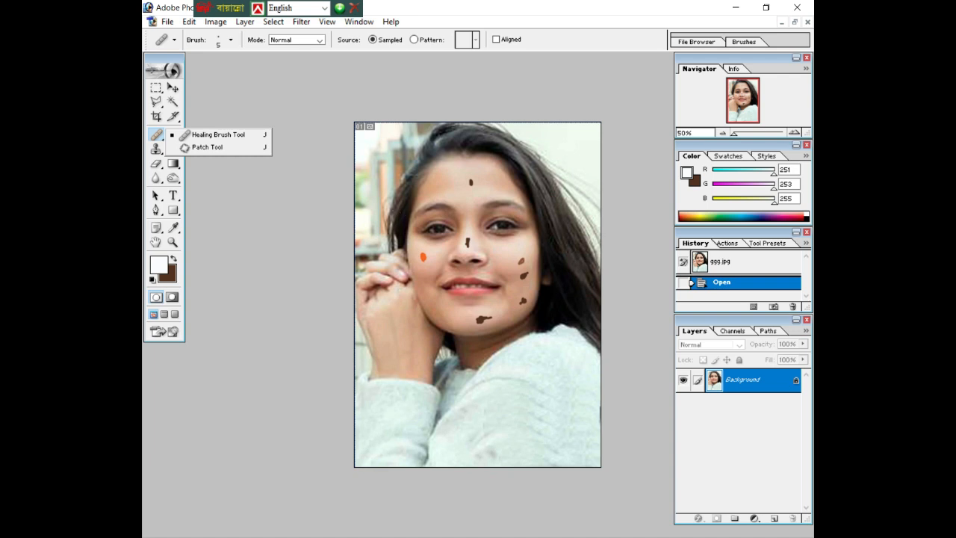
pyautogui.hotkey('ctrl', '+')
pyautogui.hotkey('ctrl', '+')
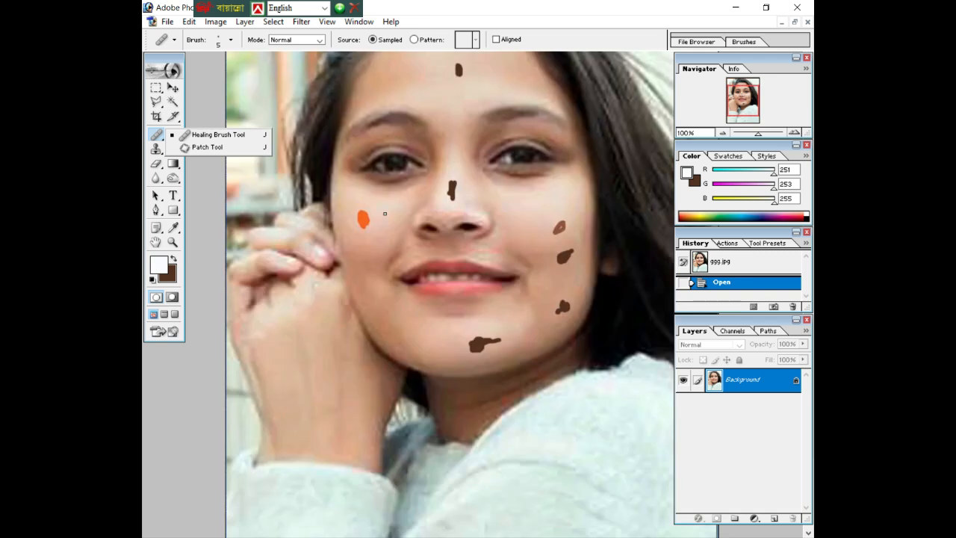
pyautogui.press(']')
pyautogui.press(']')
pyautogui.press(']')
pyautogui.press(']')
pyautogui.press(']')
pyautogui.press(']')
pyautogui.press(']')
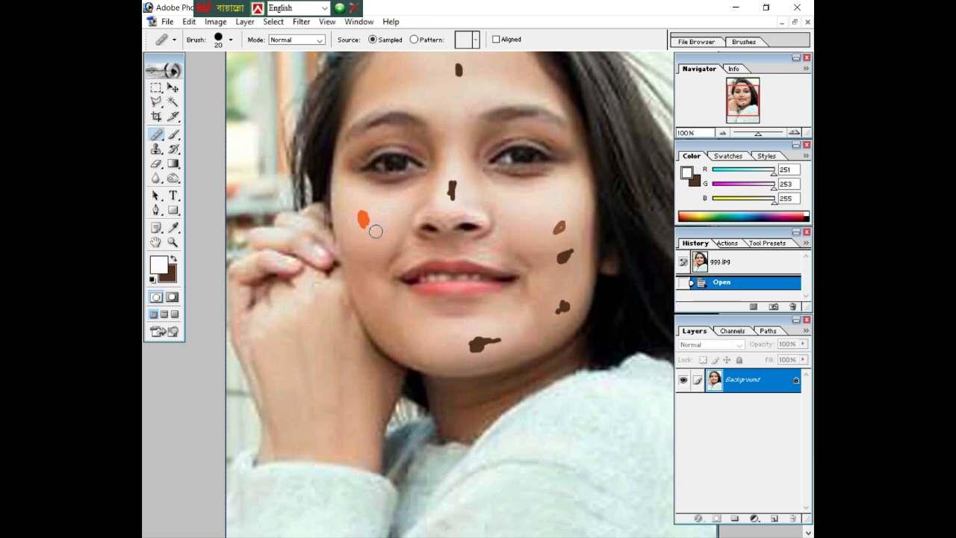
# - Sample clean skin below the orange spot on the left cheek and heal the spot with it
pyautogui.keyDown('alt'); pyautogui.click(373, 247); pyautogui.keyUp('alt')
pyautogui.click(364, 220)
pyautogui.click(364, 214)
pyautogui.click(364, 216)
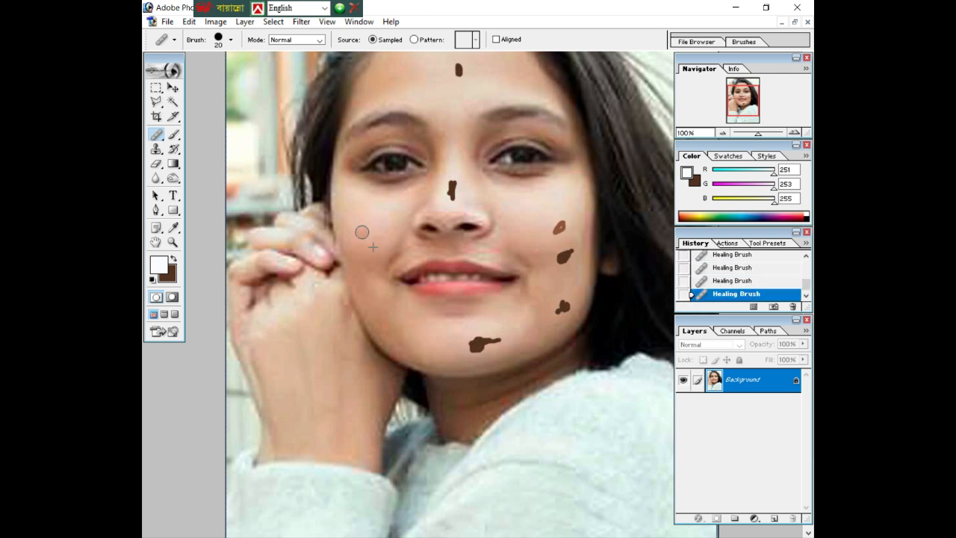
# - Heal the brown spot on the chin using skin sampled just above it
pyautogui.click(491, 340)
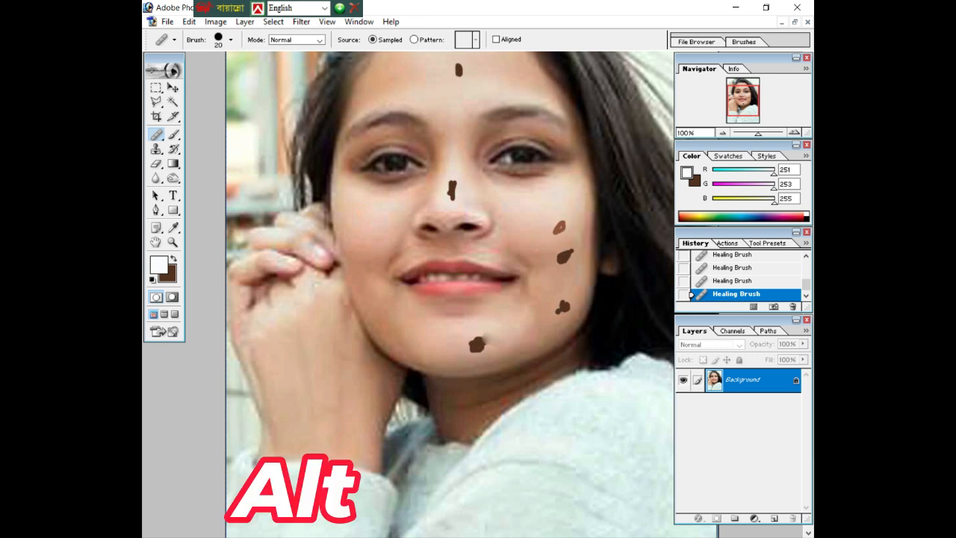
pyautogui.keyDown('alt'); pyautogui.click(499, 329); pyautogui.keyUp('alt')
pyautogui.moveTo(488, 338); pyautogui.dragTo(471, 349)
pyautogui.click(472, 348)
pyautogui.click(483, 349)
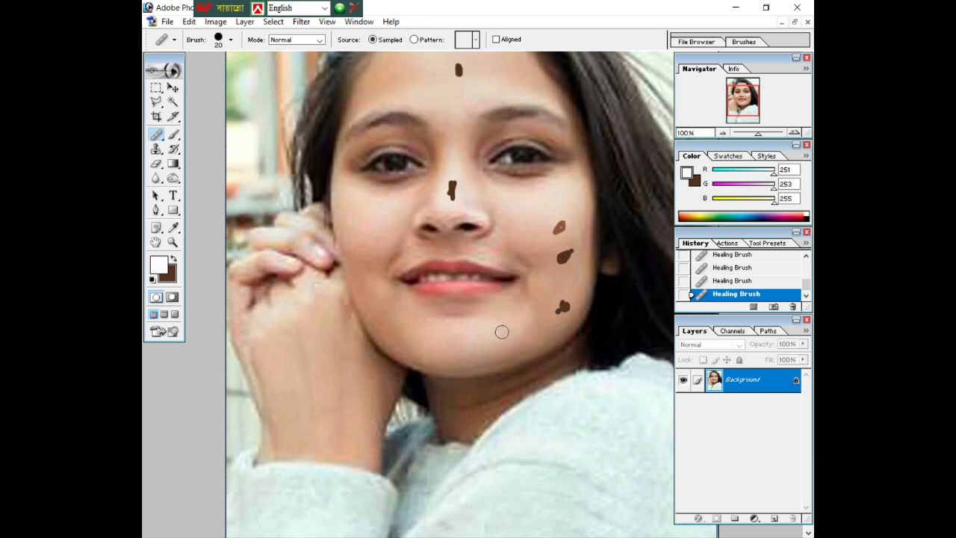
# - Heal the two upper brown spots on the right cheek using skin sampled beside them
pyautogui.keyDown('alt'); pyautogui.click(543, 218); pyautogui.keyUp('alt')
pyautogui.click(552, 231)
pyautogui.click(561, 225)
pyautogui.keyDown('alt'); pyautogui.click(564, 228); pyautogui.keyUp('alt')
pyautogui.click(570, 256)
pyautogui.click(561, 260)
pyautogui.click(557, 256)
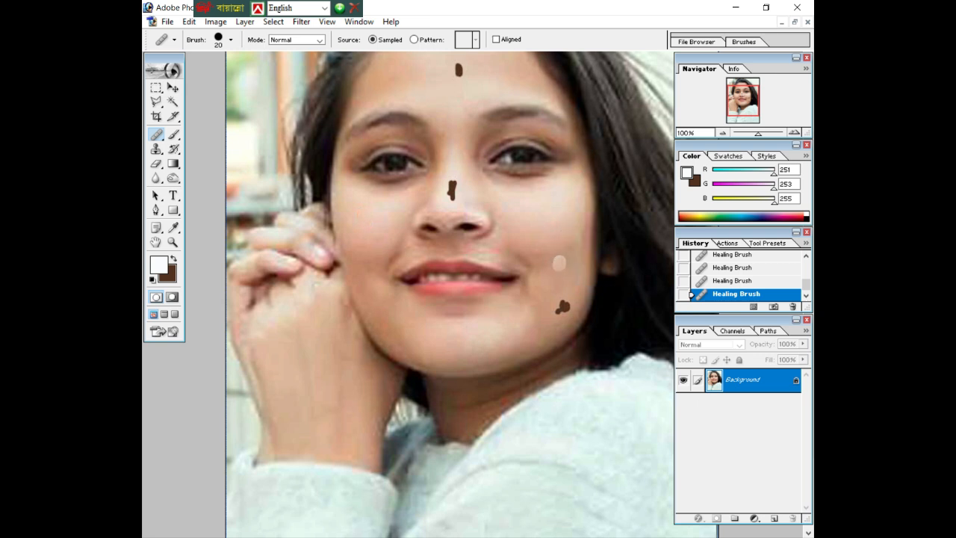
# - Heal the lowest brown spot on the right cheek near the jaw with the Healing Brush
pyautogui.click(561, 306)
pyautogui.click(557, 315)
pyautogui.click(563, 307)
pyautogui.click(565, 292)
pyautogui.click(565, 303)
pyautogui.click(564, 306)
# - Heal the dark spots on the nose and the forehead with the Healing Brush
pyautogui.click(452, 190)
pyautogui.scroll(3, 444, 124)
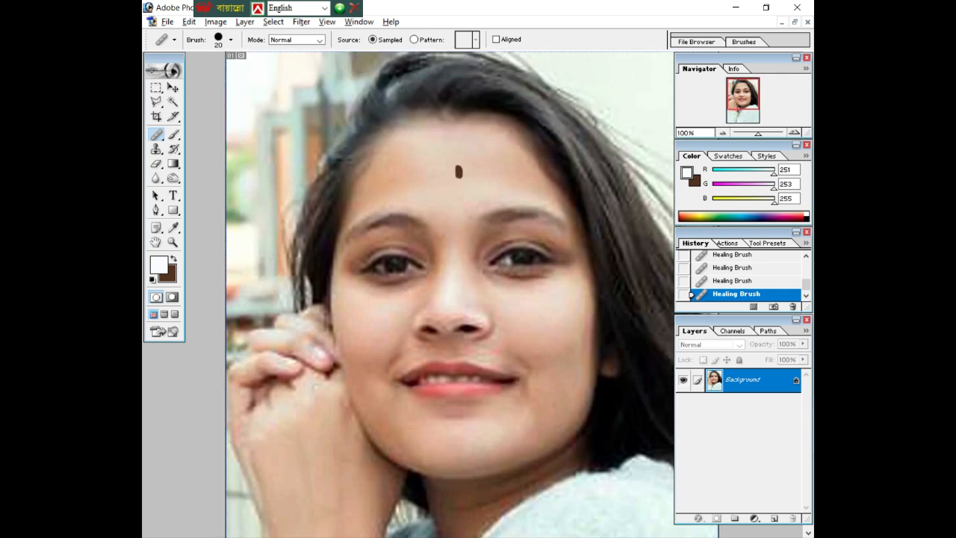
pyautogui.click(458, 171)
pyautogui.click(462, 180)
# - Smooth the skin on both cheeks with additional Healing Brush dabs
pyautogui.click(531, 362)
pyautogui.click(526, 384)
pyautogui.click(525, 368)
pyautogui.click(517, 354)
pyautogui.click(534, 355)
pyautogui.click(381, 320)
pyautogui.click(392, 306)
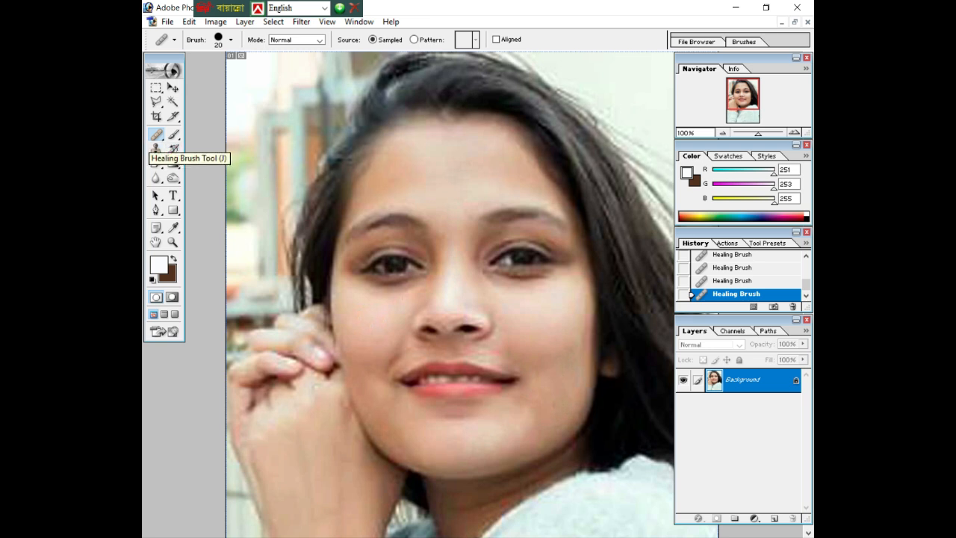
# - Bring back the original, unretouched ggg.jpg and show it in a maximized document window
pyautogui.rightClick(156, 134)
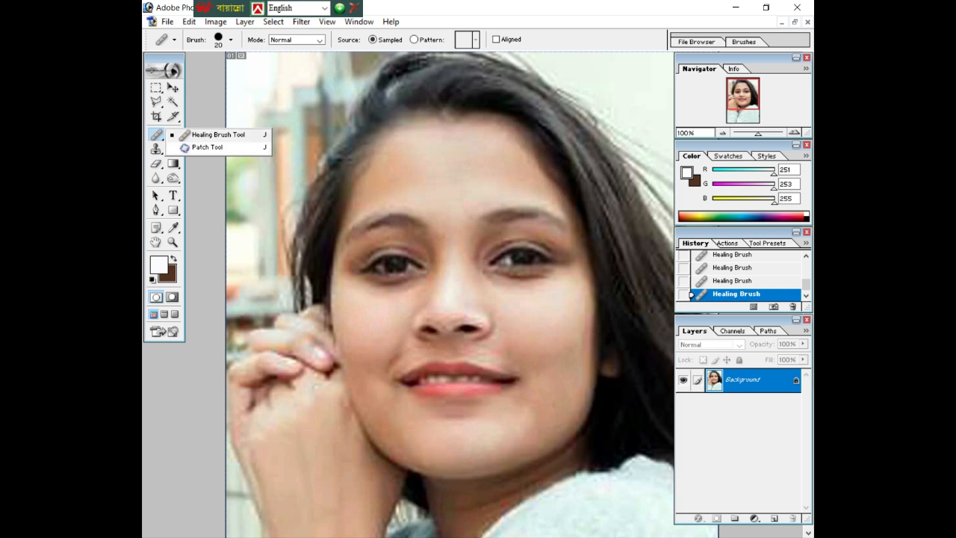
pyautogui.click(639, 83)
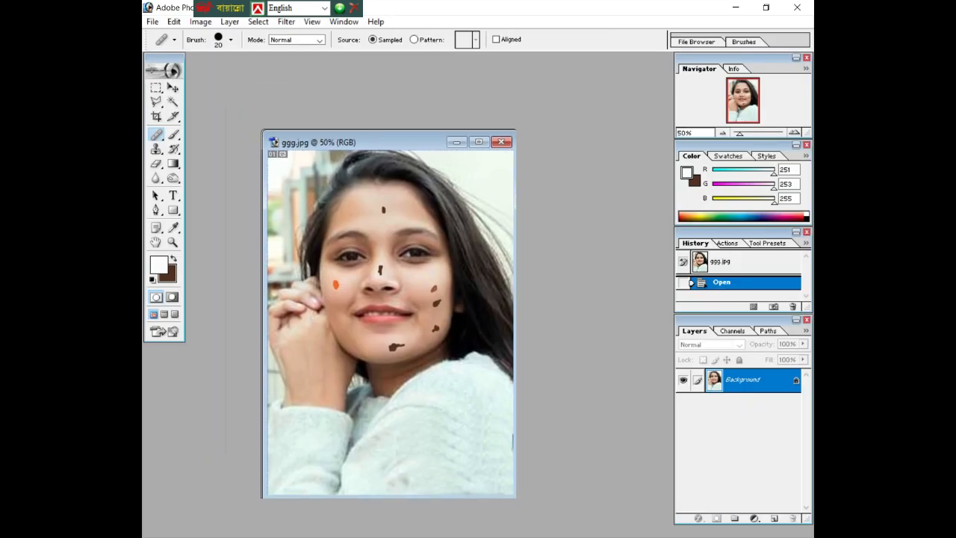
pyautogui.click(486, 144)
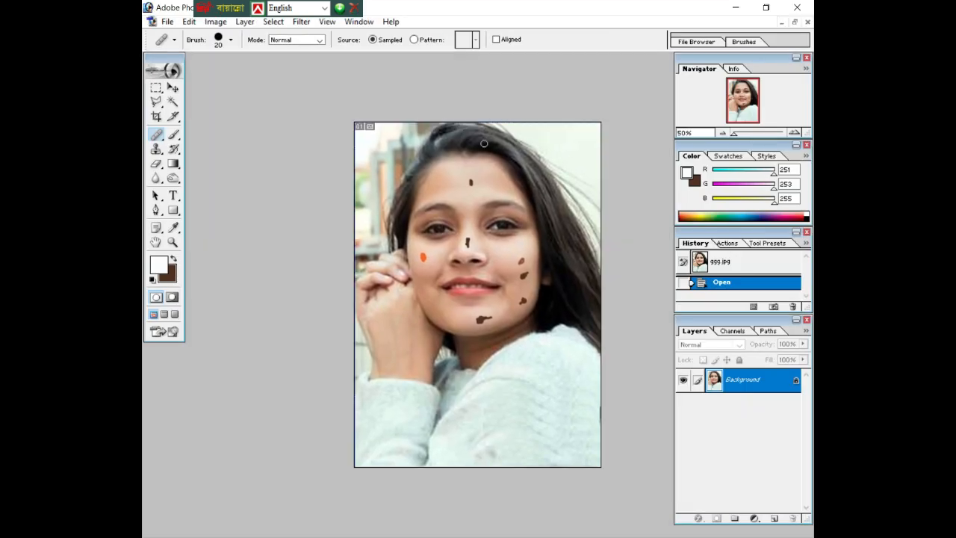
# - Heal the two upper brown spots on the right cheek with the Healing Brush at brush size 30
pyautogui.click(156, 136)
pyautogui.hotkey('ctrl', '+')
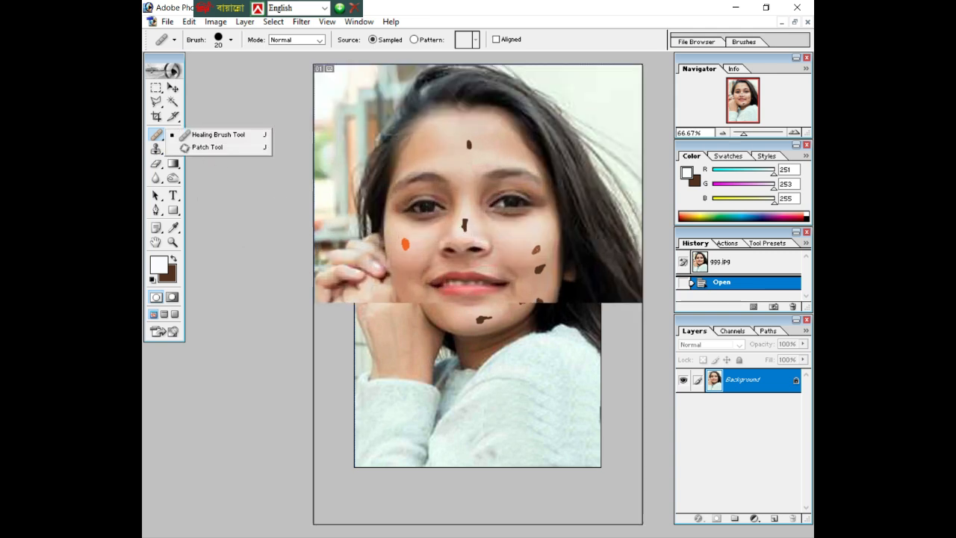
pyautogui.press('[')
pyautogui.click(526, 247)
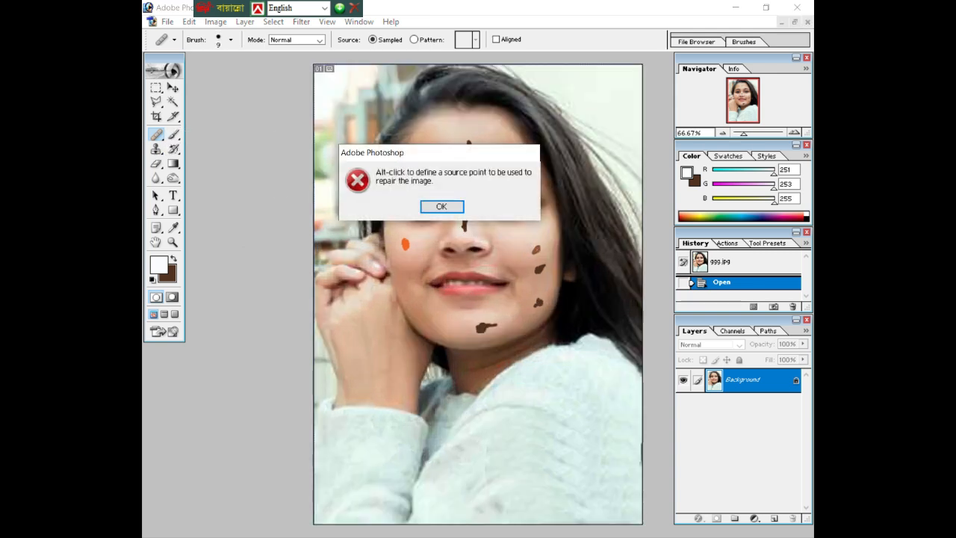
pyautogui.click(442, 206)
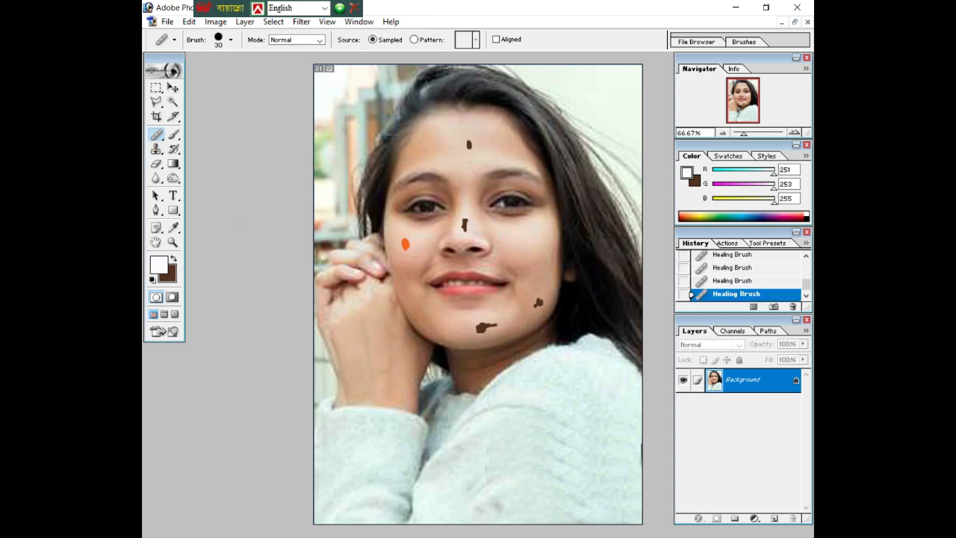
# - Replace the lowest brown spot on the right cheek and the brown spot on the chin with clean skin using the Patch Tool
pyautogui.rightClick(157, 136)
pyautogui.click(207, 148)
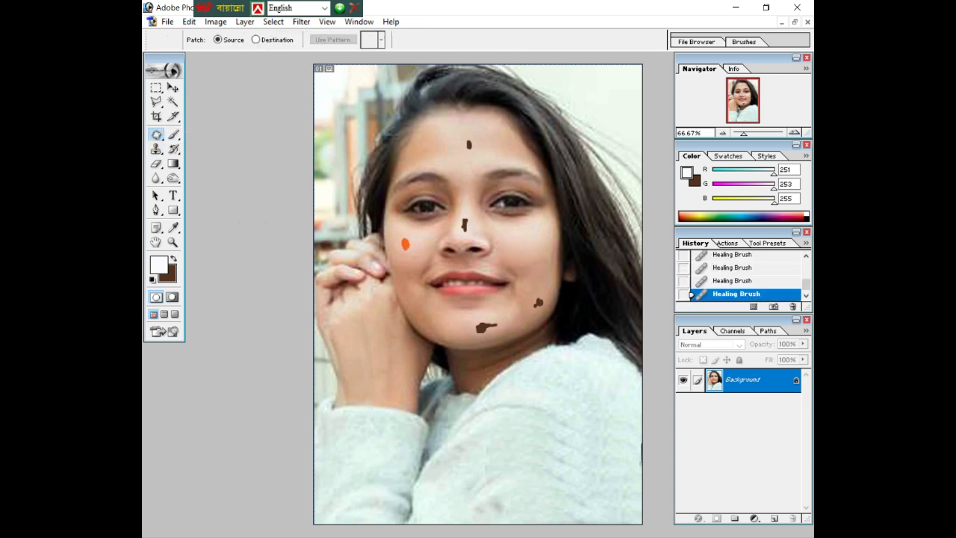
pyautogui.hotkey('ctrl', '+')
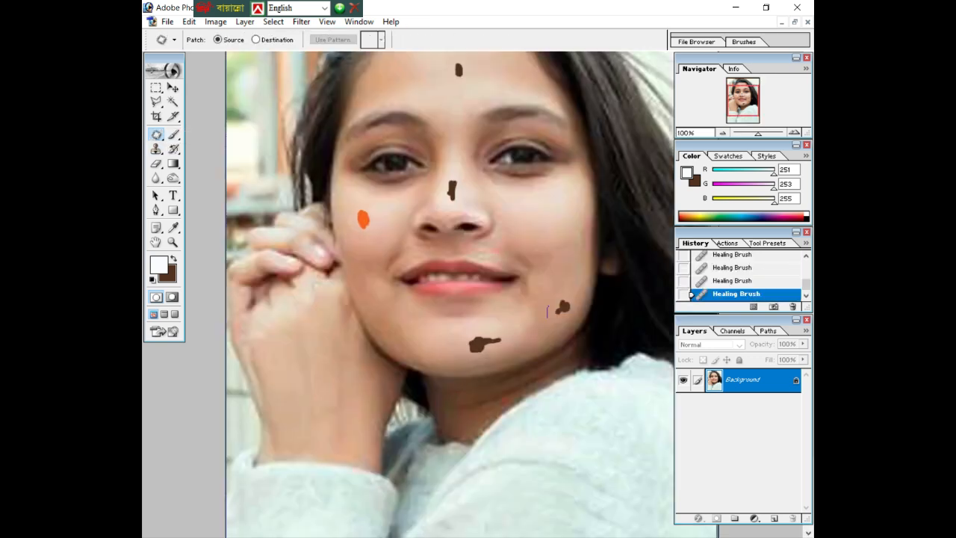
pyautogui.moveTo(548, 307); pyautogui.dragTo(554, 277)
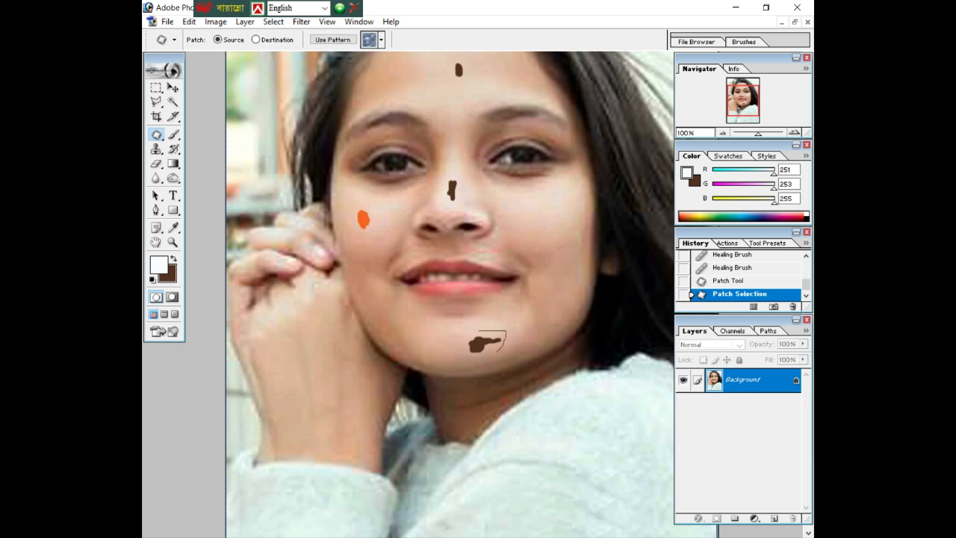
pyautogui.moveTo(506, 351)
pyautogui.mouseDown()
pyautogui.moveTo(522, 321)
pyautogui.moveTo(568, 292)
pyautogui.mouseUp()
pyautogui.hotkey('ctrl', 'd')
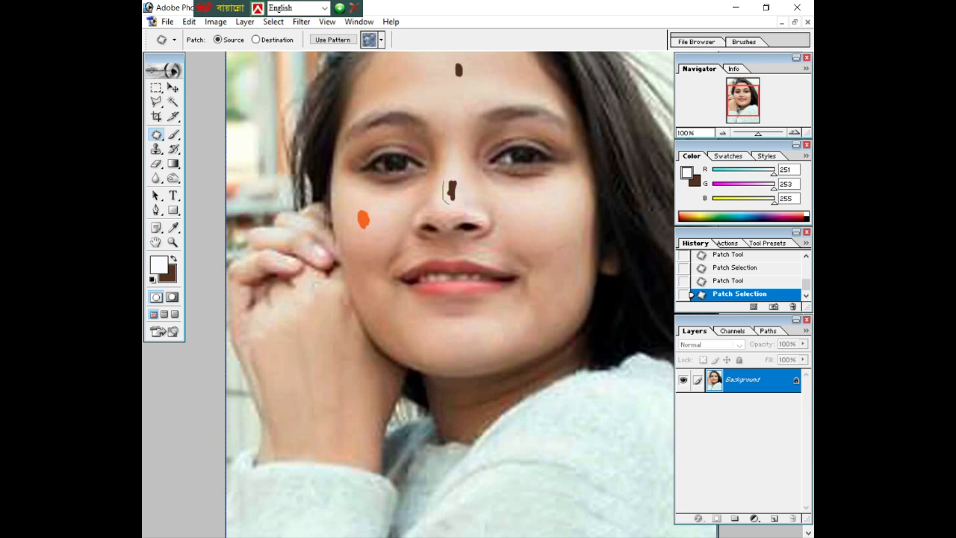
# - Patch the dark spot on the nose and the orange spot on the left cheek with nearby clean skin
pyautogui.moveTo(461, 187); pyautogui.dragTo(447, 178)
pyautogui.moveTo(451, 191); pyautogui.dragTo(454, 159)
pyautogui.moveTo(370, 225); pyautogui.dragTo(362, 268)
pyautogui.scroll(2, 362, 267)
pyautogui.scroll(1, 361, 268)
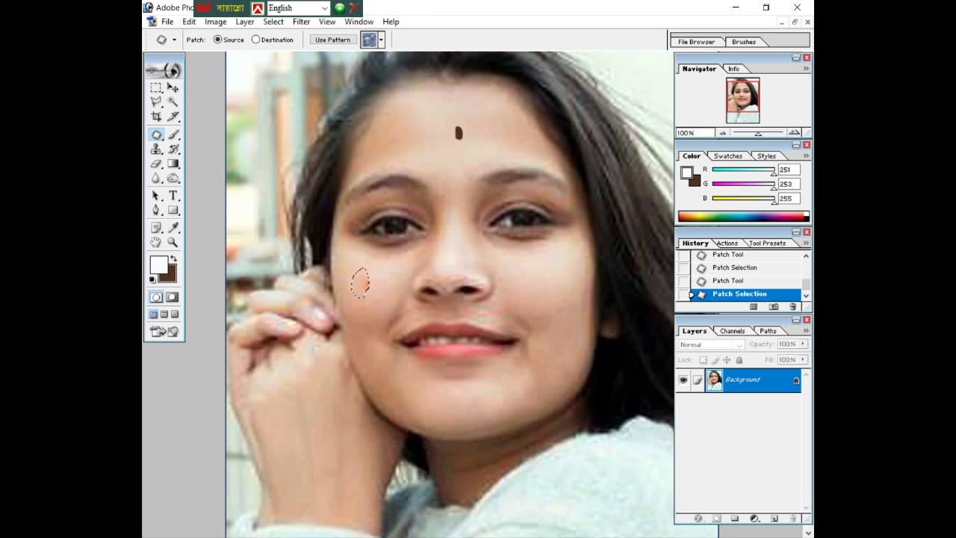
pyautogui.hotkey('ctrl', 'd')
pyautogui.moveTo(363, 295)
pyautogui.mouseDown()
pyautogui.moveTo(368, 269)
pyautogui.moveTo(363, 319)
pyautogui.mouseUp()
# - Patch the dark spot on the forehead with clean skin beside it, clear the selection, and show the whole portrait
pyautogui.moveTo(452, 122)
pyautogui.mouseDown()
pyautogui.moveTo(457, 150)
pyautogui.moveTo(389, 127)
pyautogui.mouseUp()
pyautogui.hotkey('ctrl', 'd')
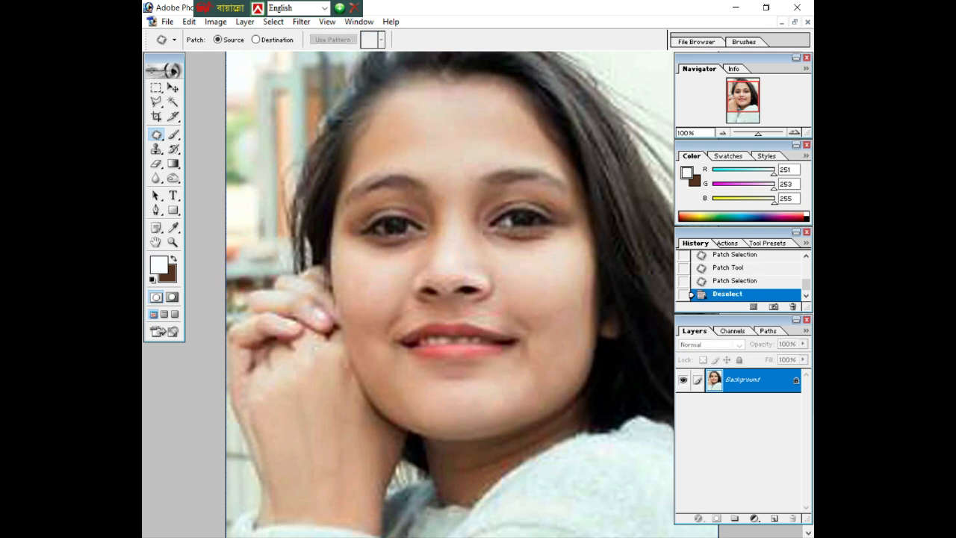
pyautogui.hotkey('ctrl', '-')
pyautogui.hotkey('ctrl', '-')
pyautogui.hotkey('ctrl', '-')
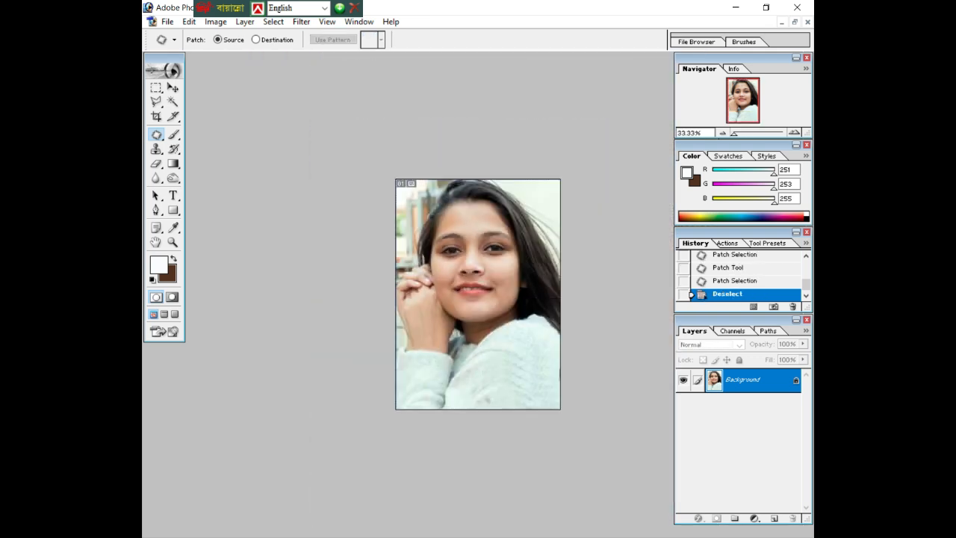